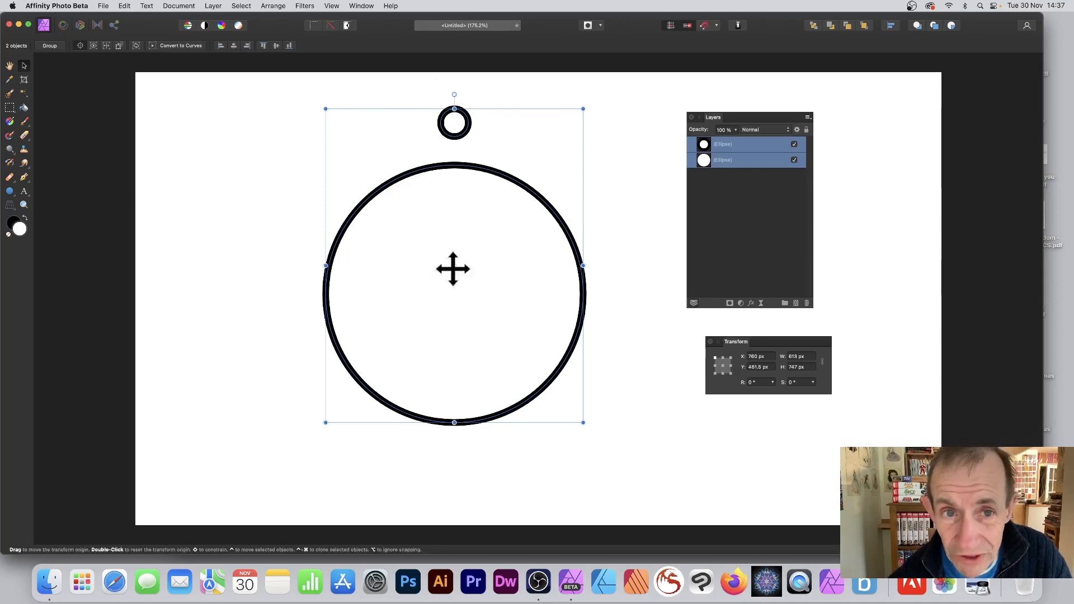
# Step: Draw two straight Pen lines crossing near the large circle's centre: one horizontal about 820 px long, one vertical about 700 px long
pyautogui.click(371, 79)
pyautogui.click(464, 112)
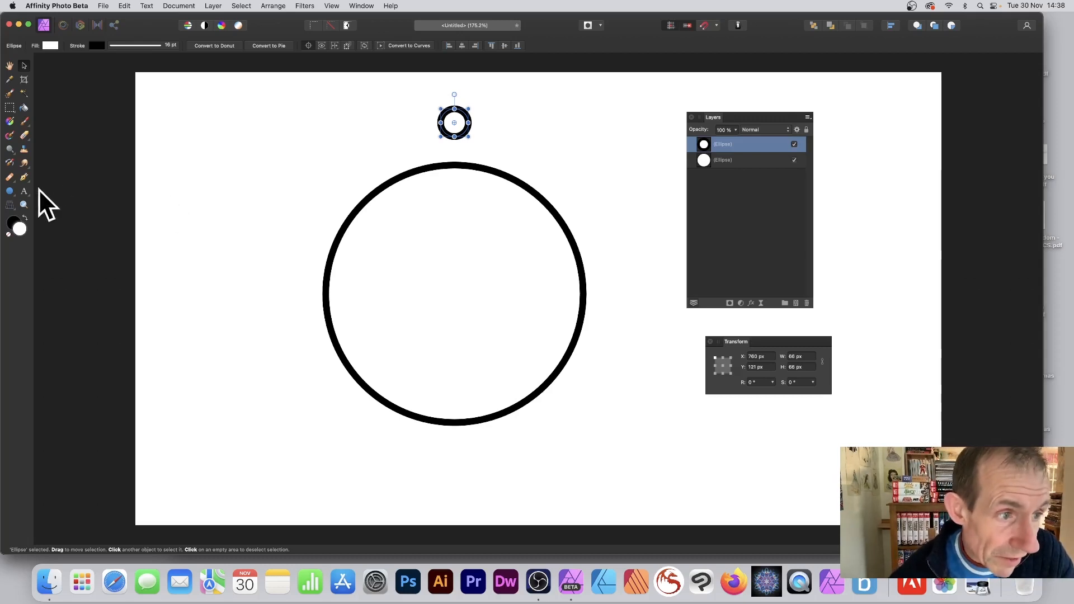
pyautogui.click(24, 176)
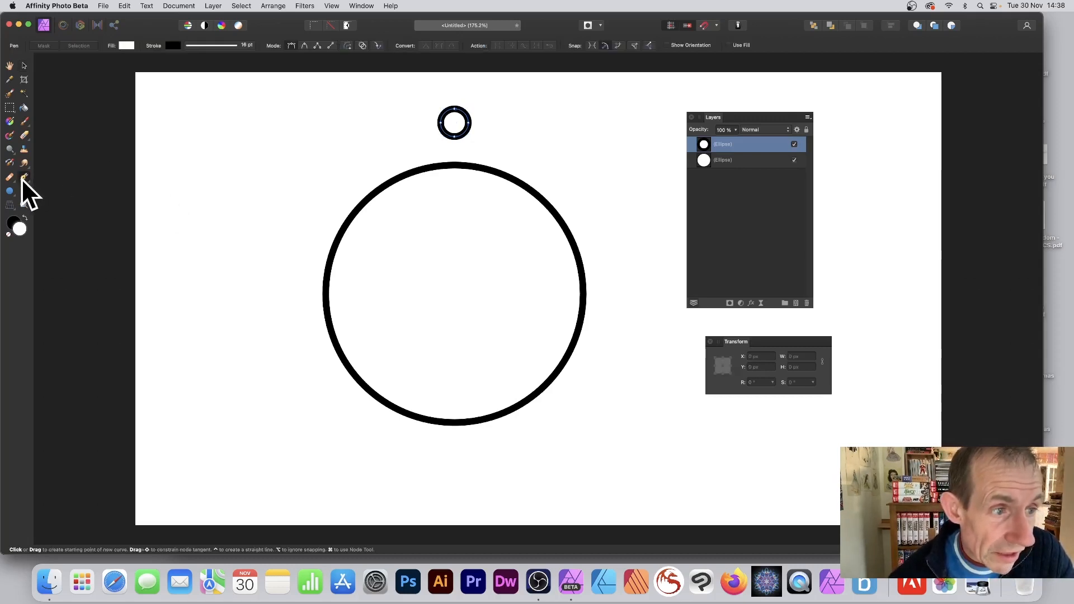
pyautogui.click(284, 287)
pyautogui.click(629, 288)
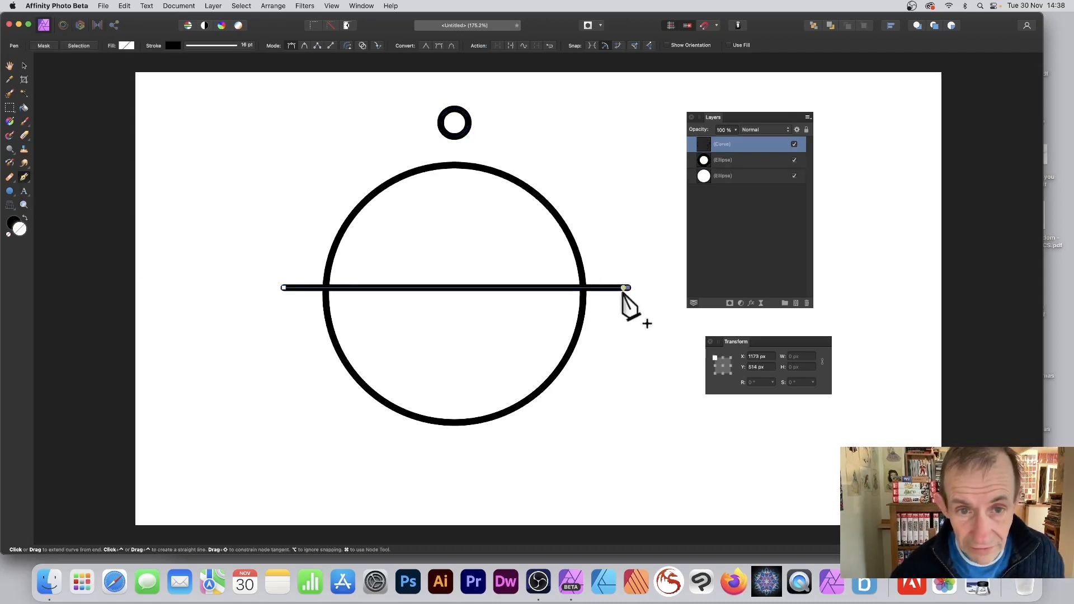
pyautogui.press('Escape')
pyautogui.click(453, 146)
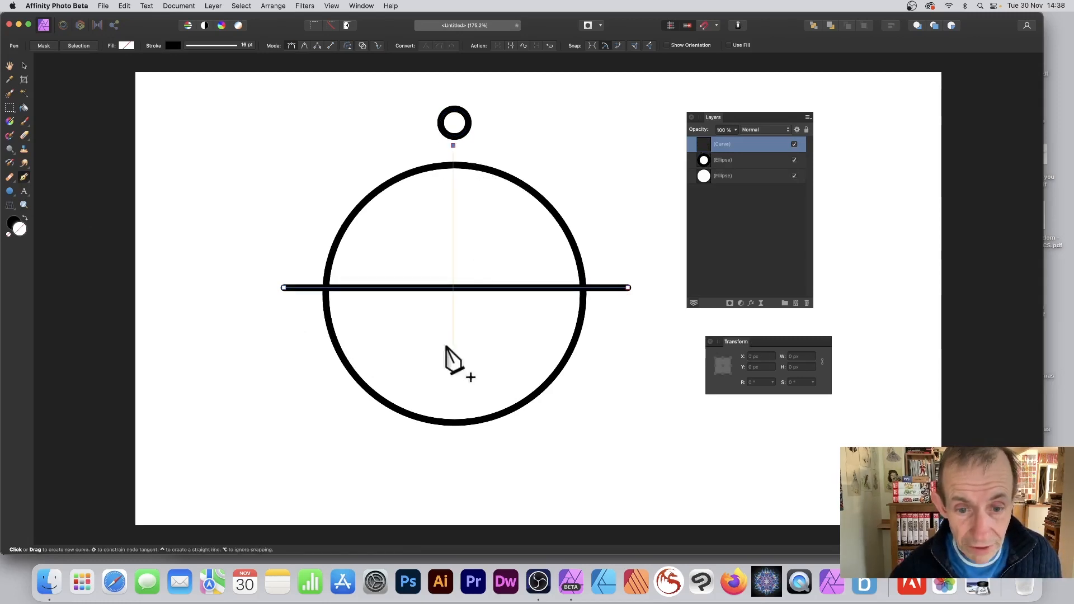
pyautogui.click(453, 441)
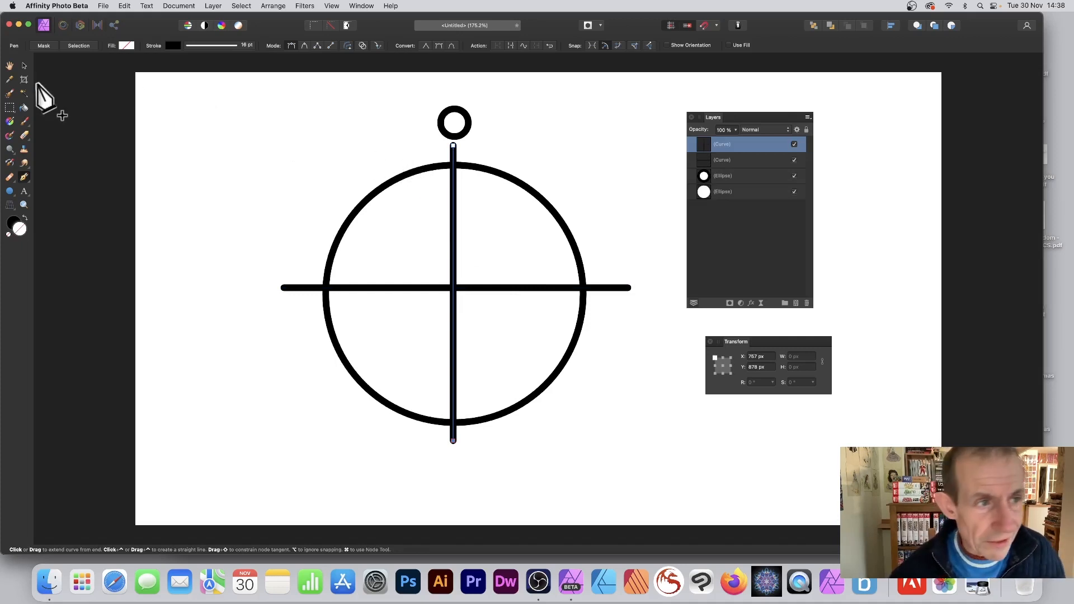
# Step: Align the vertical line with the large circle on their horizontal centres
pyautogui.click(24, 65)
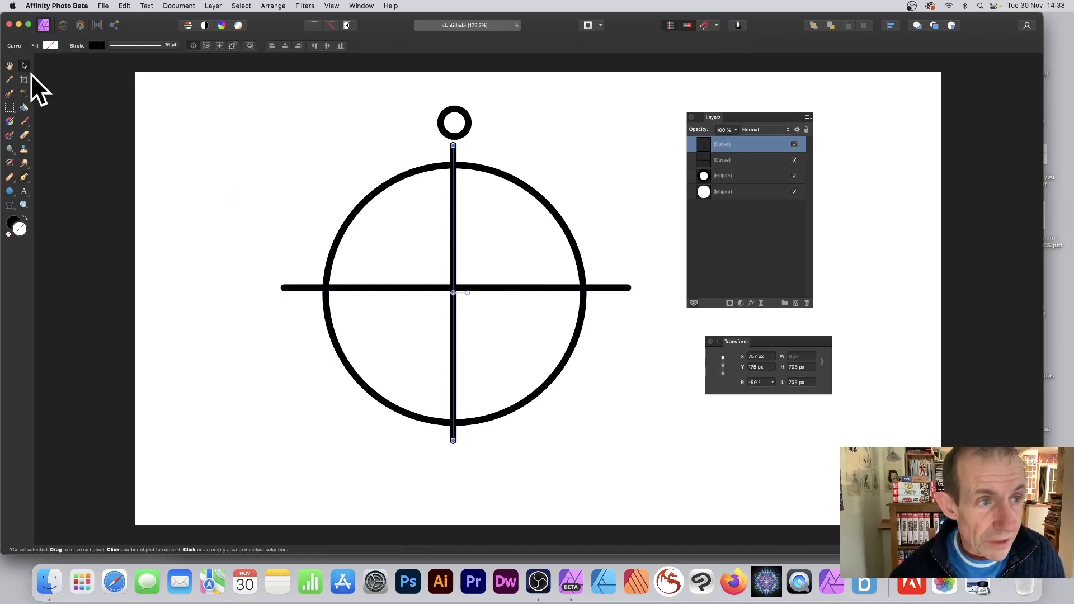
pyautogui.click(431, 166)
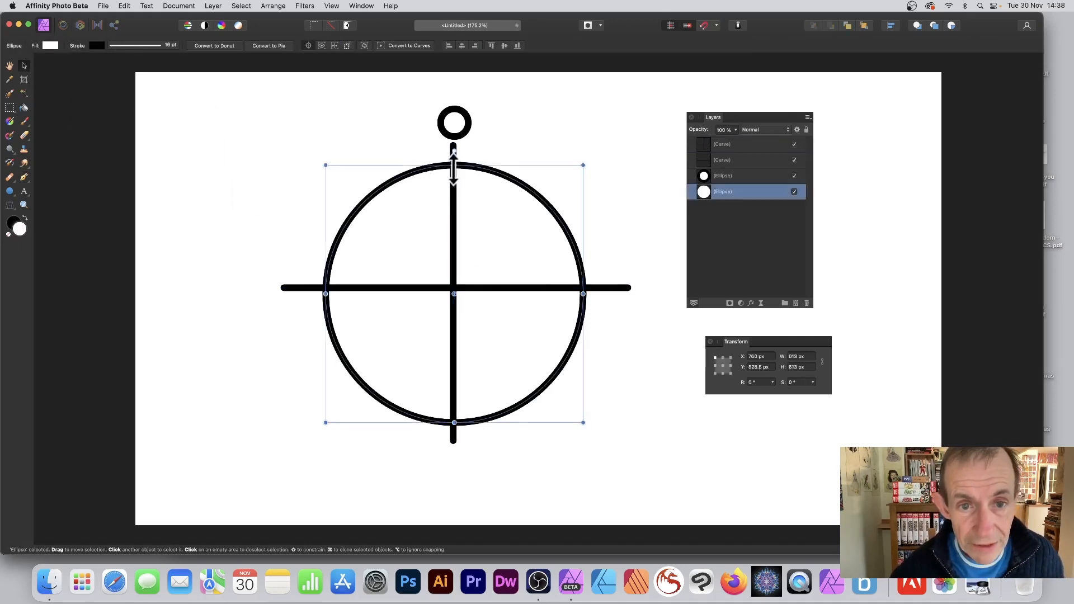
pyautogui.keyDown('shift'); pyautogui.click(454, 314); pyautogui.keyUp('shift')
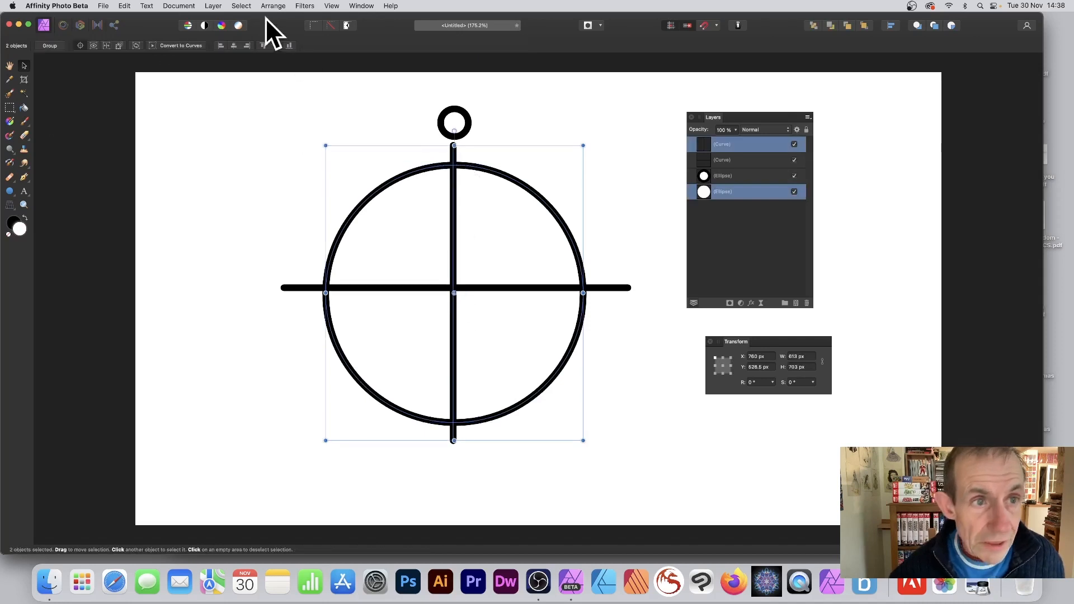
pyautogui.click(235, 47)
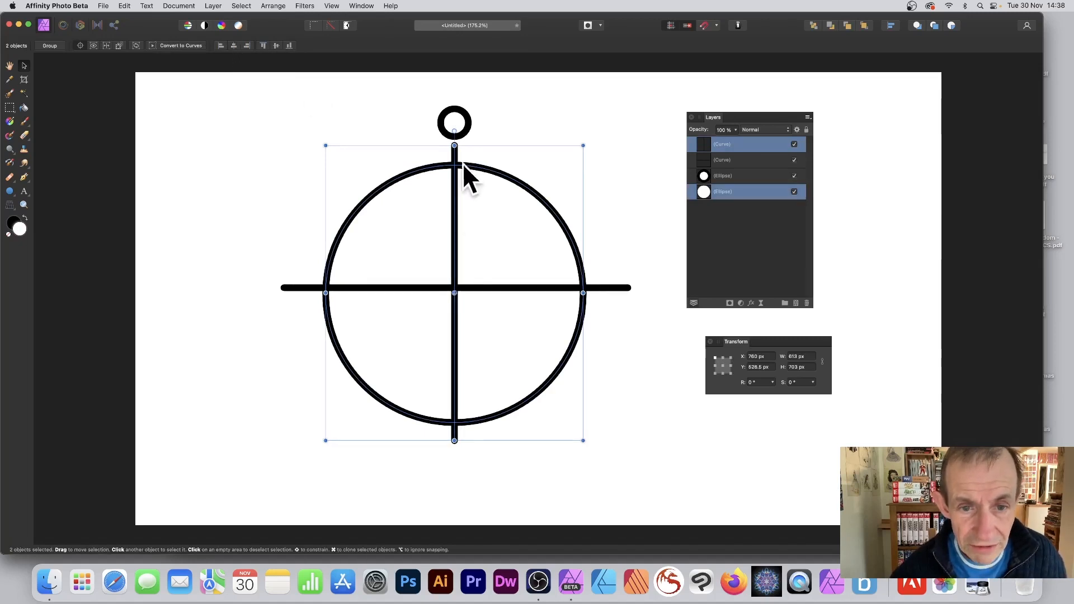
pyautogui.click(283, 260)
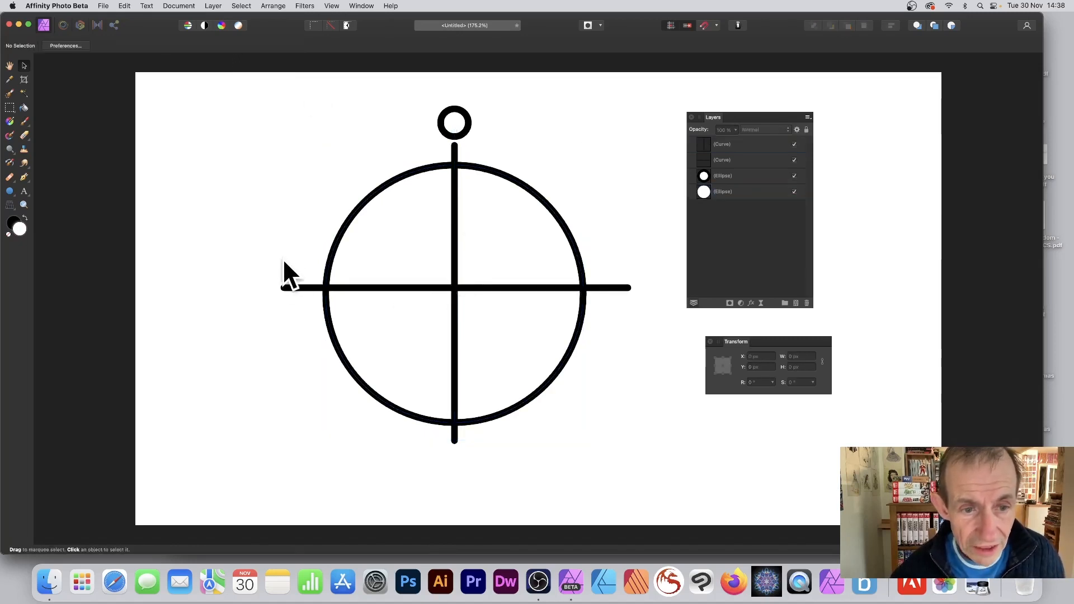
# Step: Align the horizontal line with the large circle on their vertical centres
pyautogui.click(302, 287)
pyautogui.keyDown('shift'); pyautogui.click(341, 232); pyautogui.keyUp('shift')
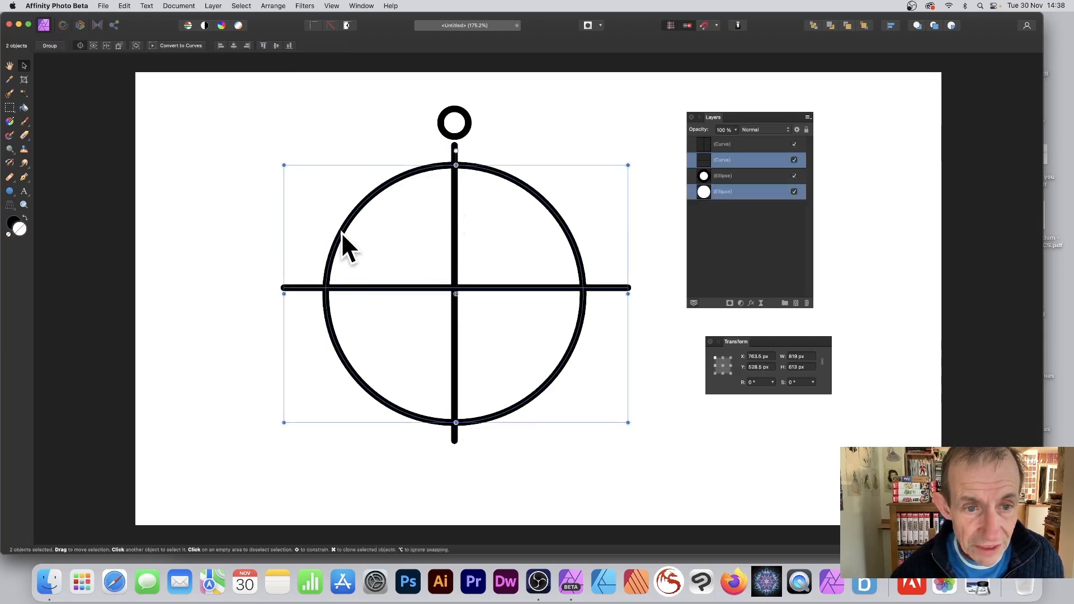
pyautogui.click(276, 46)
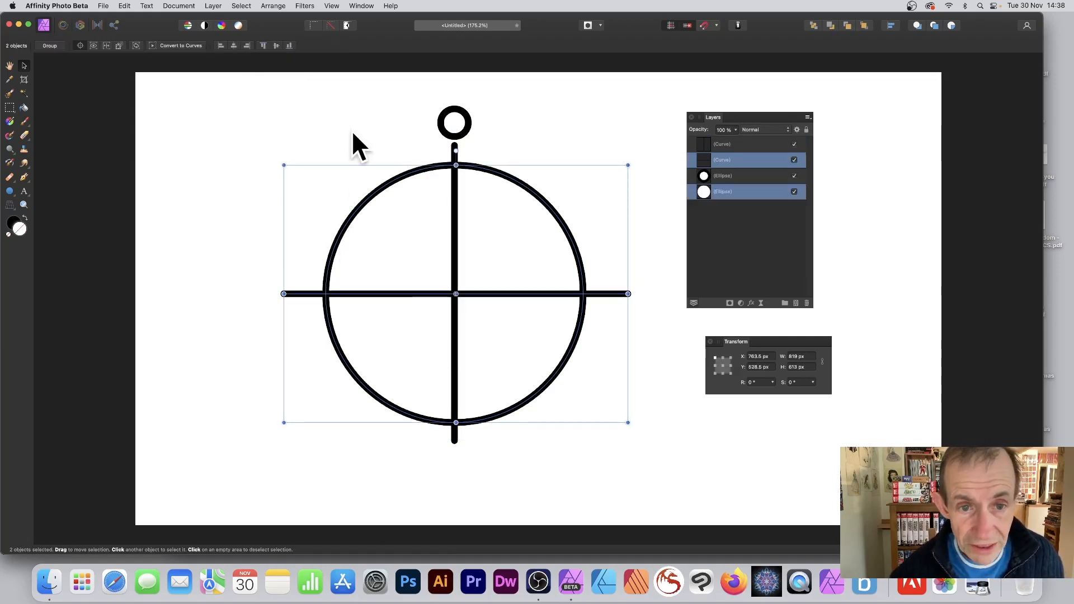
pyautogui.click(342, 116)
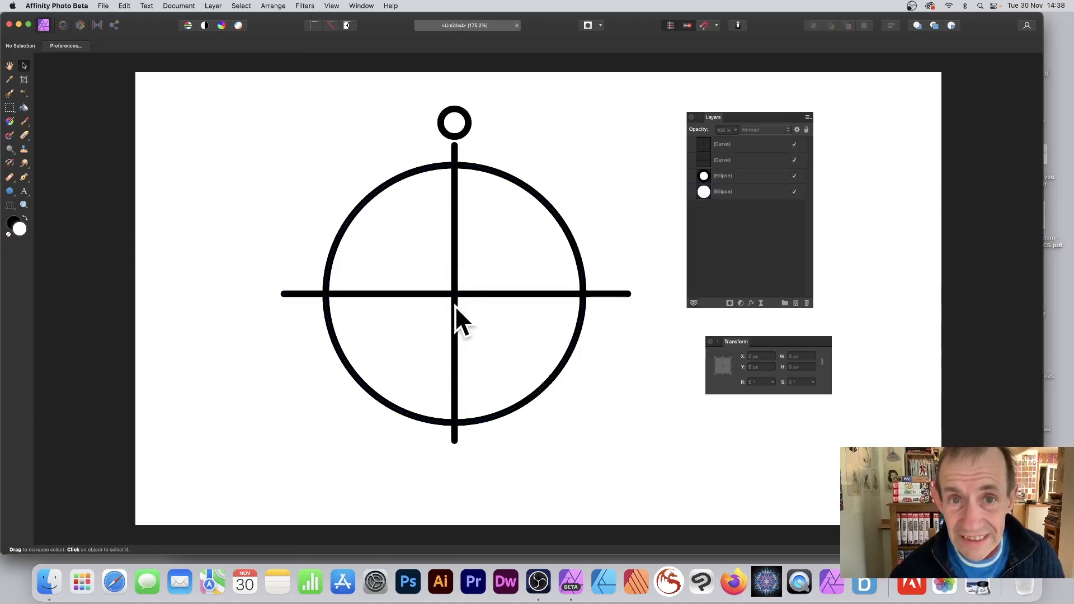
# Step: Move the small circle's transform origin to the intersection of the two lines at the large circle's centre
pyautogui.click(458, 135)
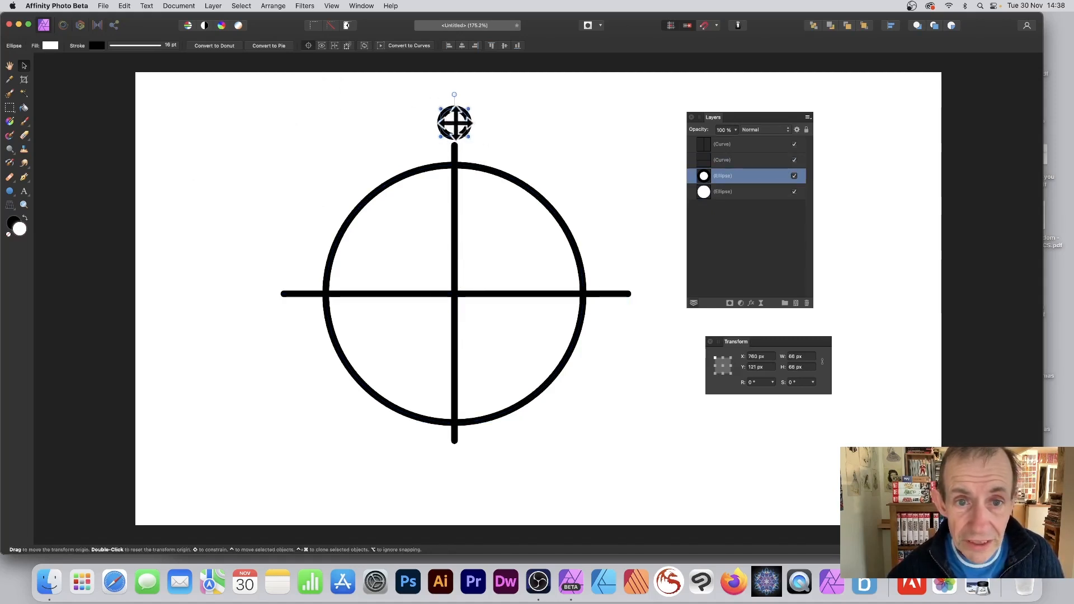
pyautogui.moveTo(454, 122); pyautogui.dragTo(453, 293)
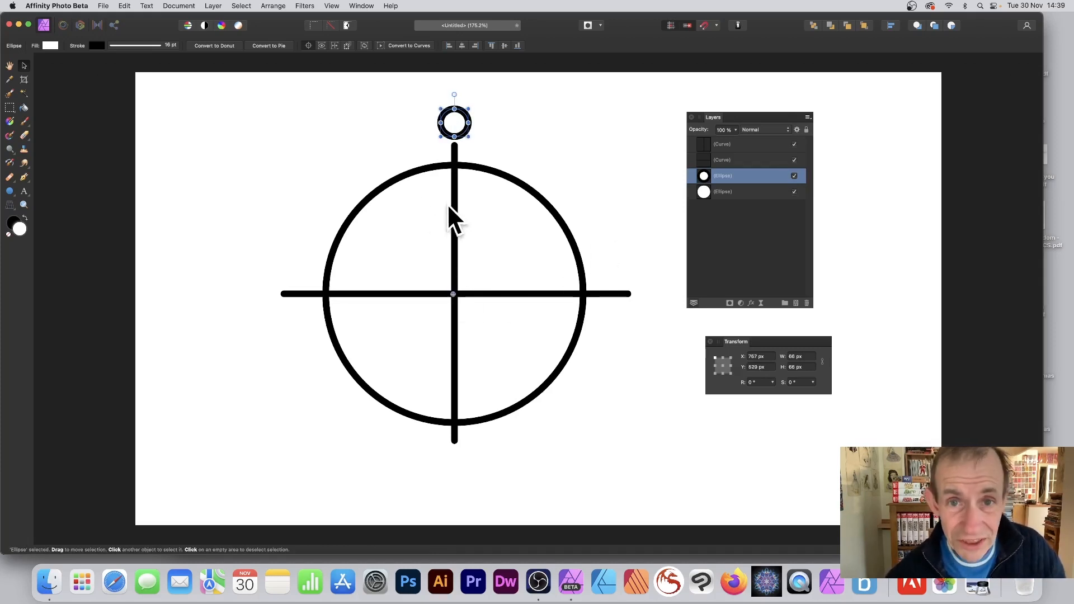
pyautogui.doubleClick(453, 294)
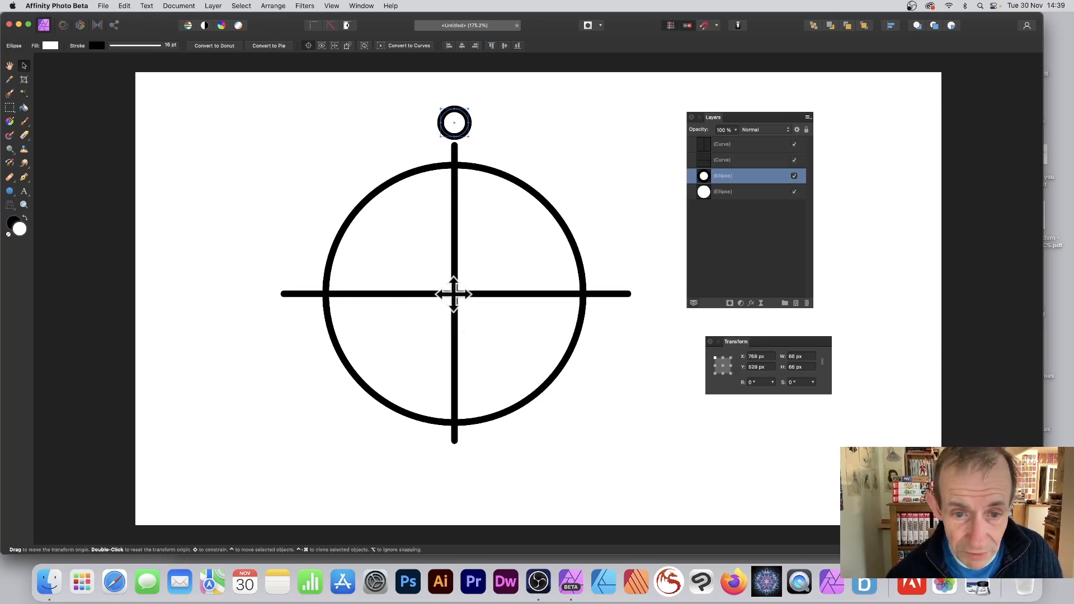
pyautogui.moveTo(454, 295); pyautogui.dragTo(454, 293)
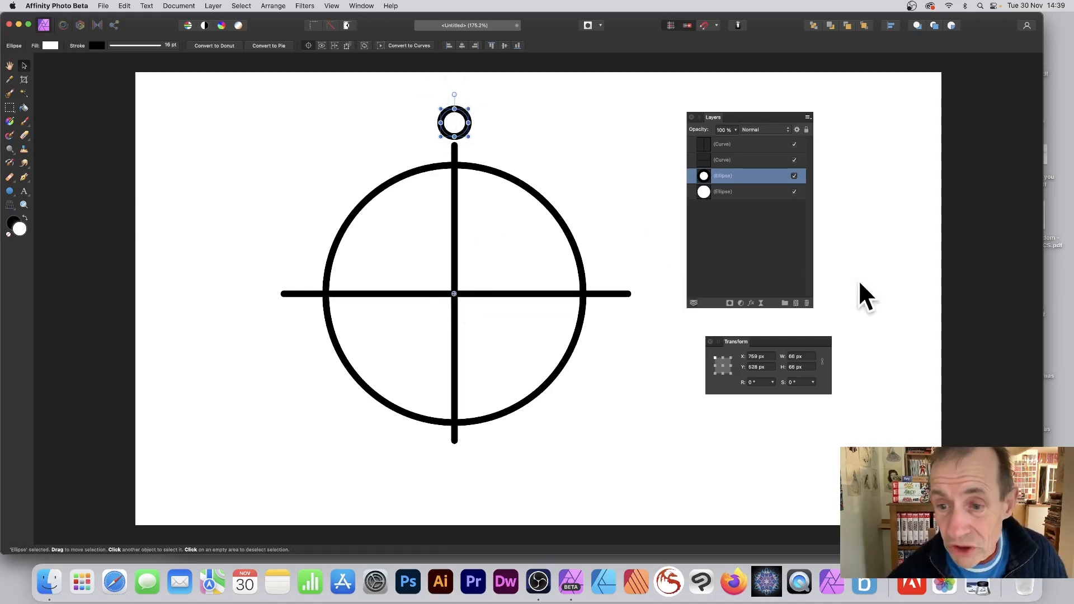
# Step: Duplicate the small circle and rotate the copy 10° about the shifted transform origin
pyautogui.moveTo(740, 343); pyautogui.dragTo(572, 130)
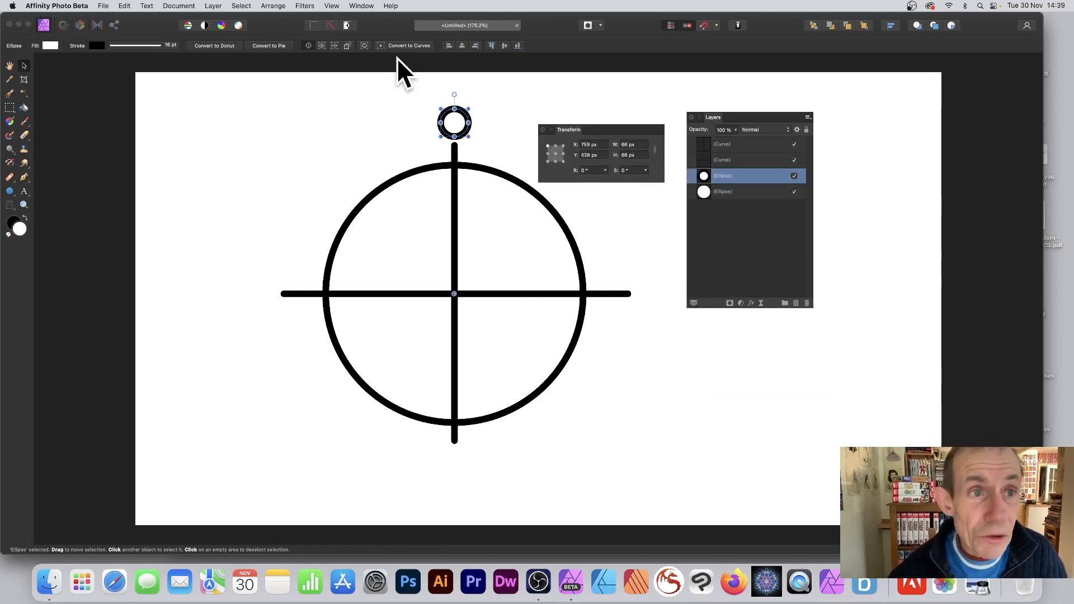
pyautogui.click(214, 7)
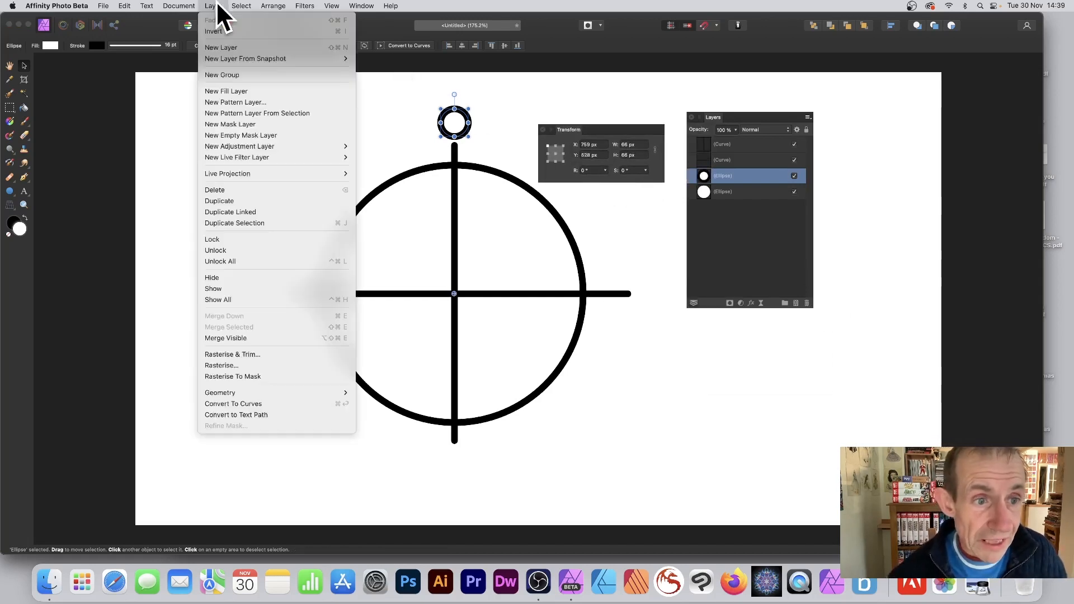
pyautogui.click(258, 223)
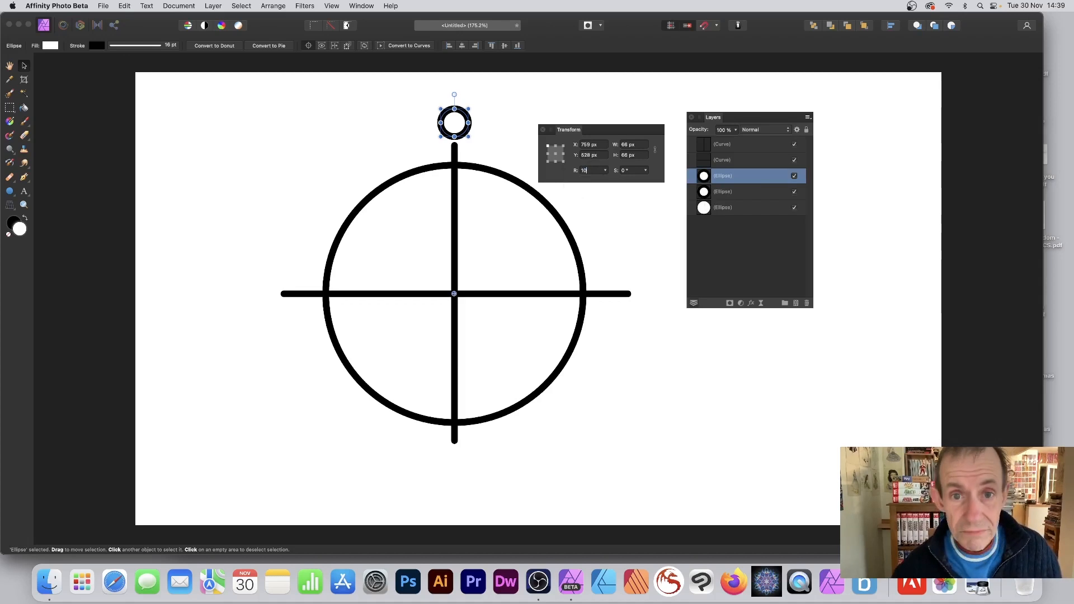
pyautogui.press('Return')
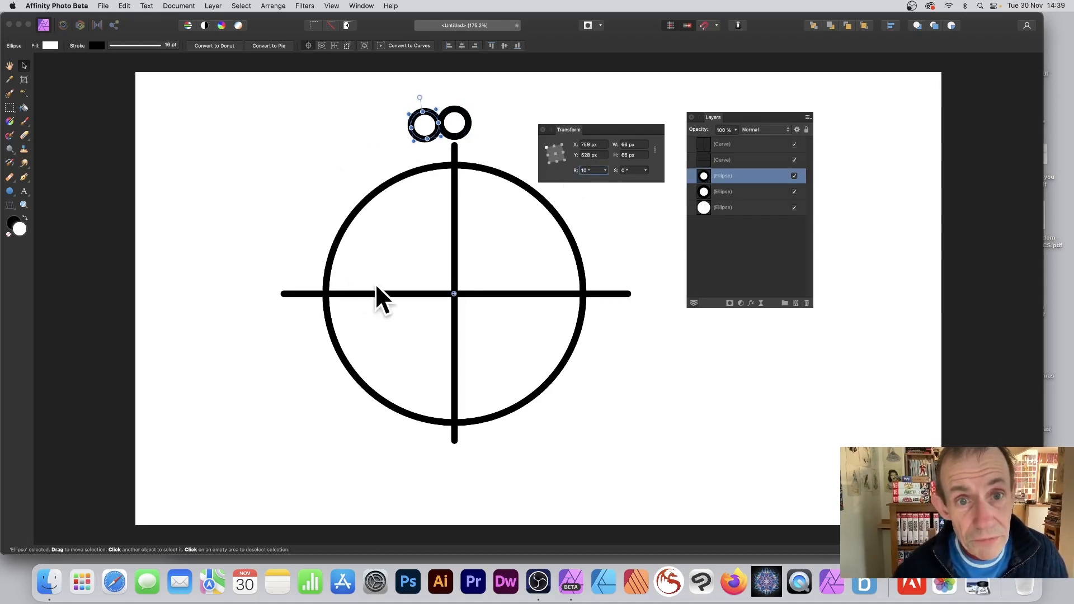
# Step: Repeat the duplication of the rotated small circle at 10° intervals until a full ring surrounds the large circle
pyautogui.click(206, 5)
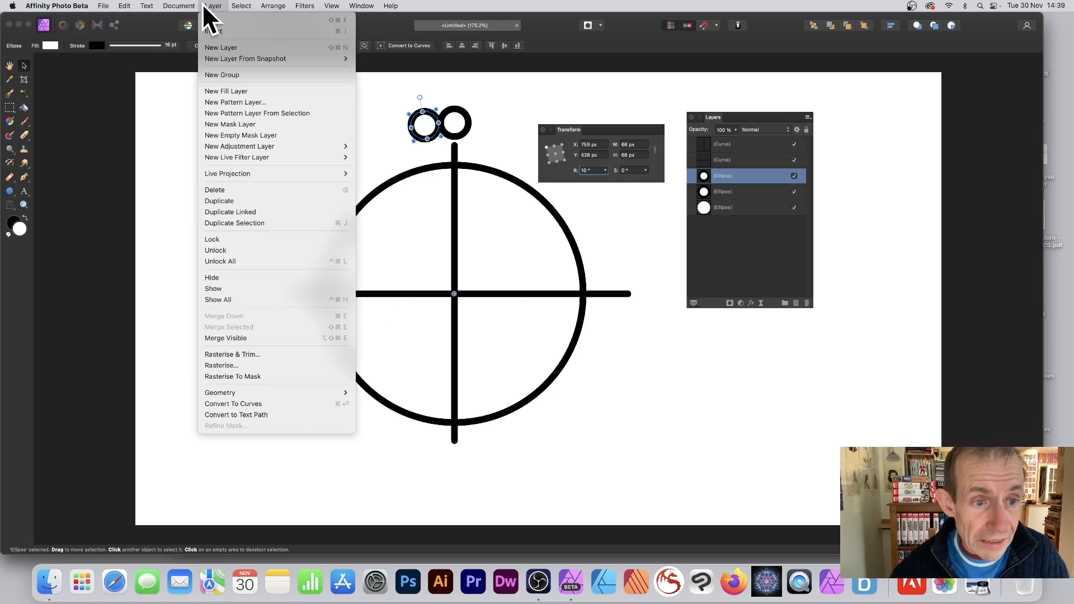
pyautogui.click(249, 224)
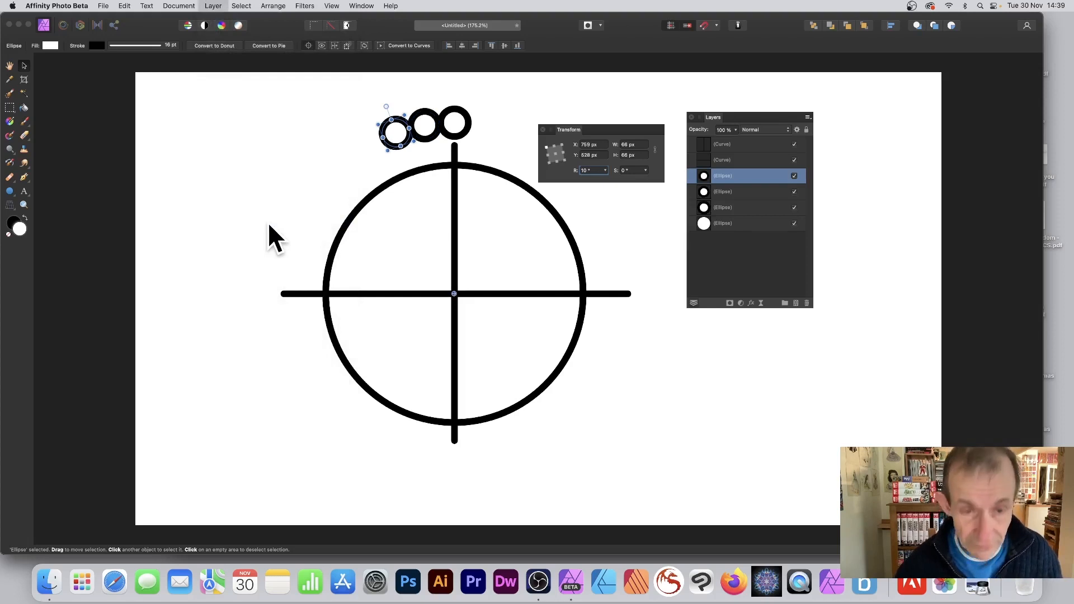
pyautogui.press('super+j')
pyautogui.press('super+j')
pyautogui.press('super+j')
pyautogui.press('super+j')
pyautogui.press('super+j')
pyautogui.press('super+j')
pyautogui.press('super+j')
pyautogui.press('super+j')
pyautogui.press('super+j')
pyautogui.press('super+j')
pyautogui.press('super+j')
pyautogui.press('super+j')
pyautogui.press('super+j')
pyautogui.press('super+j')
pyautogui.press('super+j')
pyautogui.press('super+j')
pyautogui.press('super+j')
pyautogui.press('super+j')
pyautogui.press('super+j')
pyautogui.press('super+j')
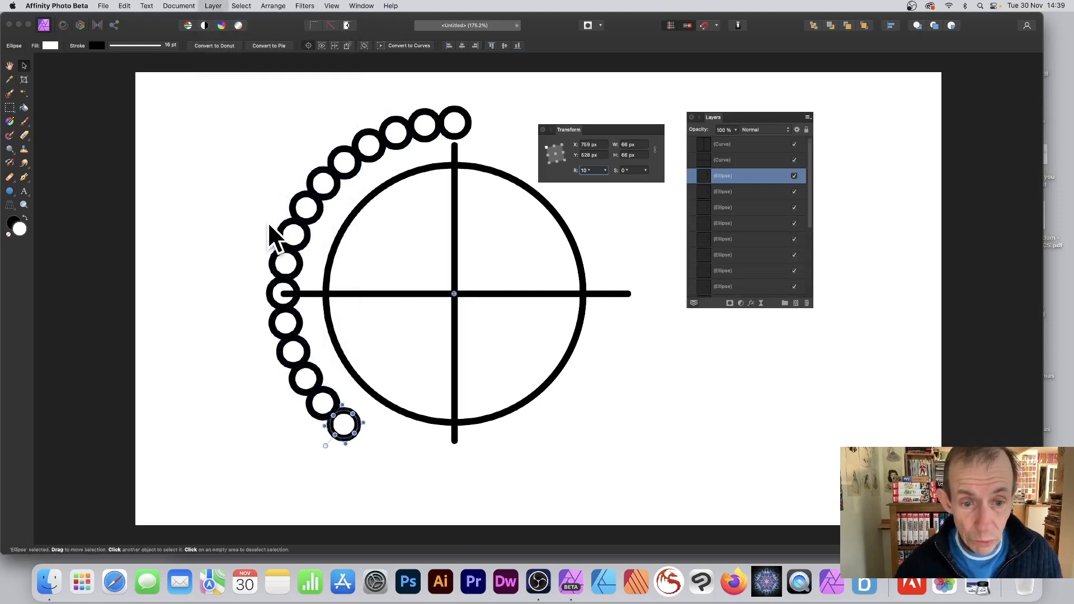
pyautogui.press('super+j')
pyautogui.press('super+j')
pyautogui.press('super+j')
pyautogui.press('super+j')
pyautogui.press('super+j')
pyautogui.press('super+j')
pyautogui.press('super+j')
pyautogui.press('super+j')
pyautogui.press('super+j')
pyautogui.press('super+j')
pyautogui.press('super+j')
pyautogui.press('super+j')
pyautogui.press('super+j')
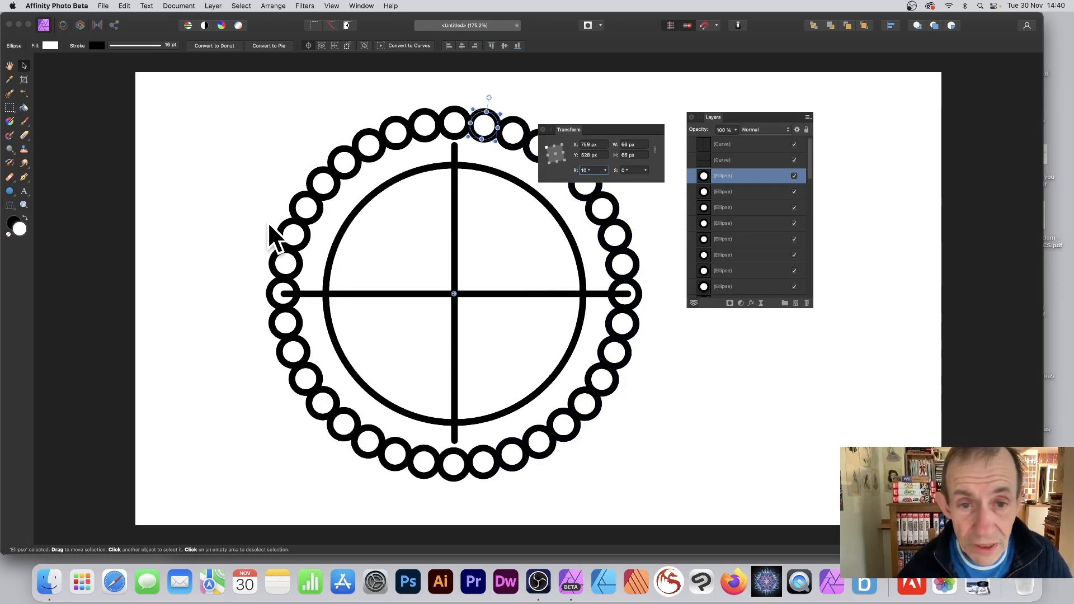
# Step: Delete the vertical and horizontal construction lines from inside the large circle
pyautogui.click(455, 198)
pyautogui.press('Delete')
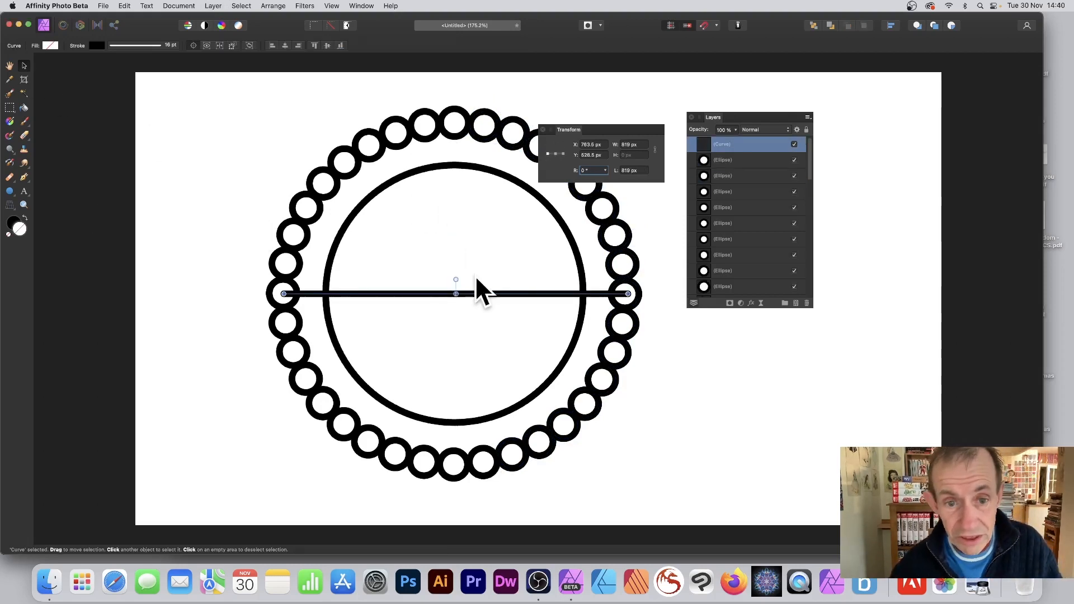
pyautogui.press('Delete')
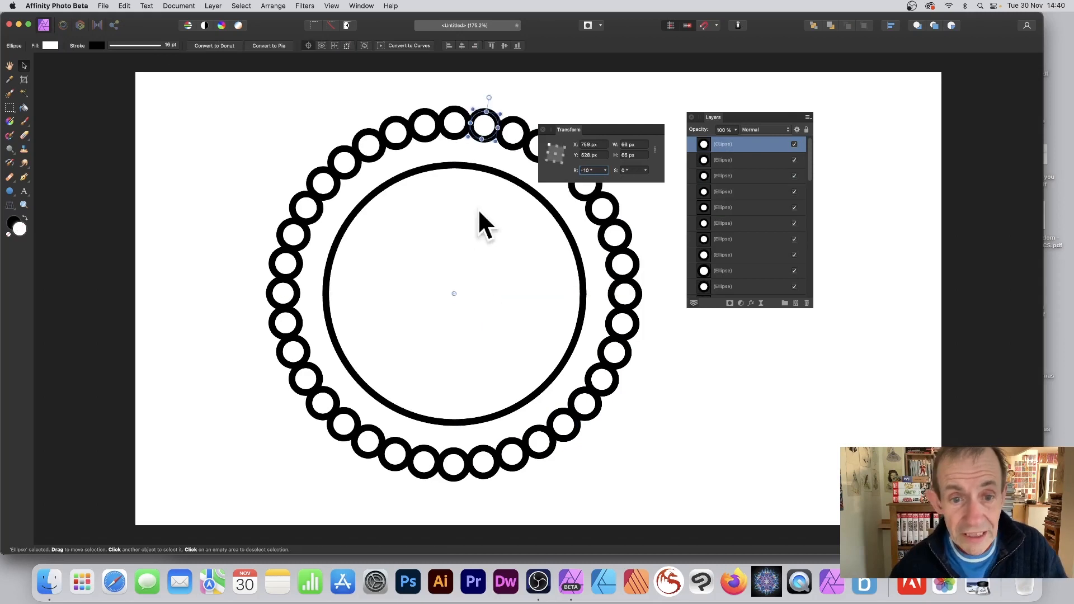
pyautogui.click(219, 113)
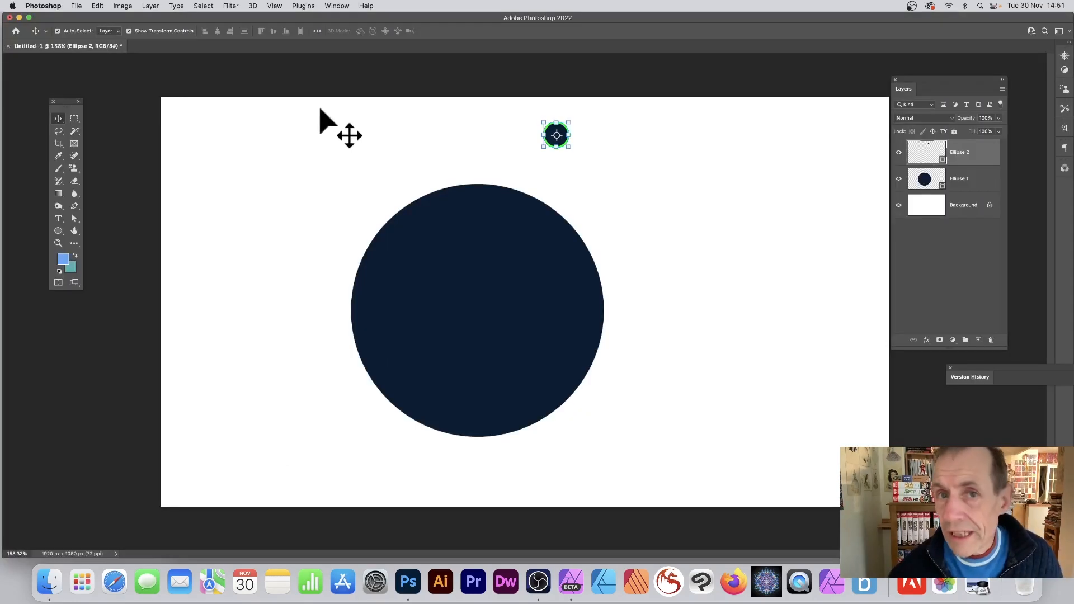
# Step: In Photoshop, align the small circle with the large circle on their horizontal centres
pyautogui.moveTo(322, 97); pyautogui.dragTo(669, 444)
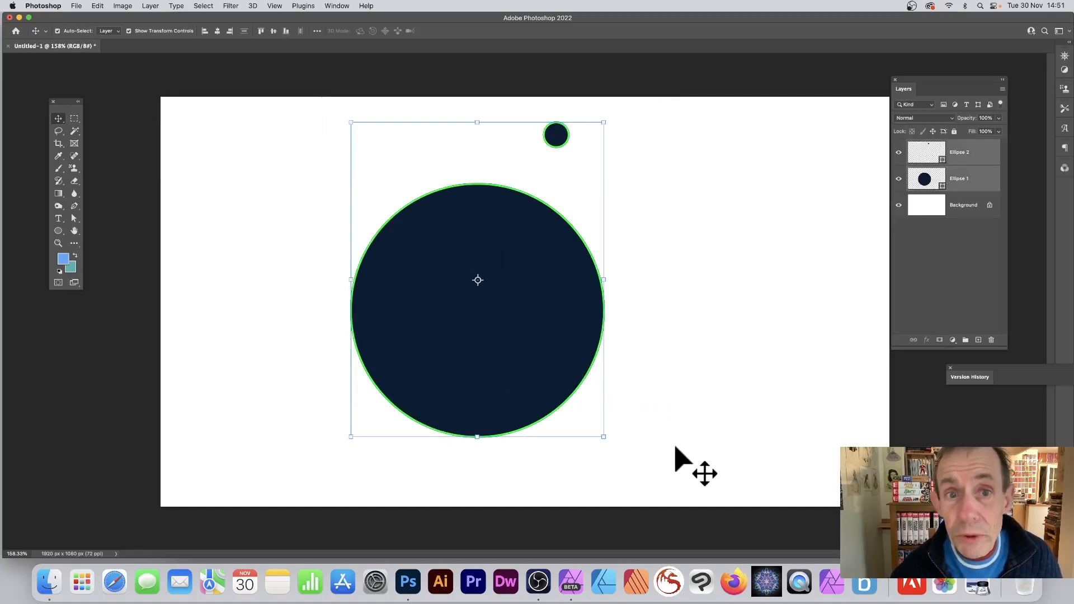
pyautogui.click(217, 32)
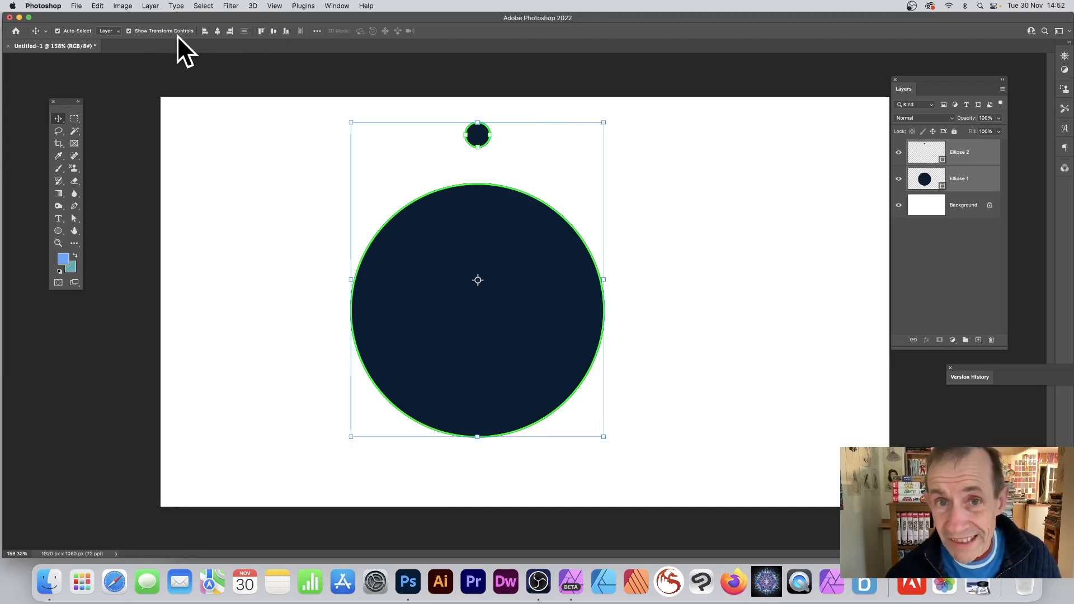
pyautogui.click(477, 137)
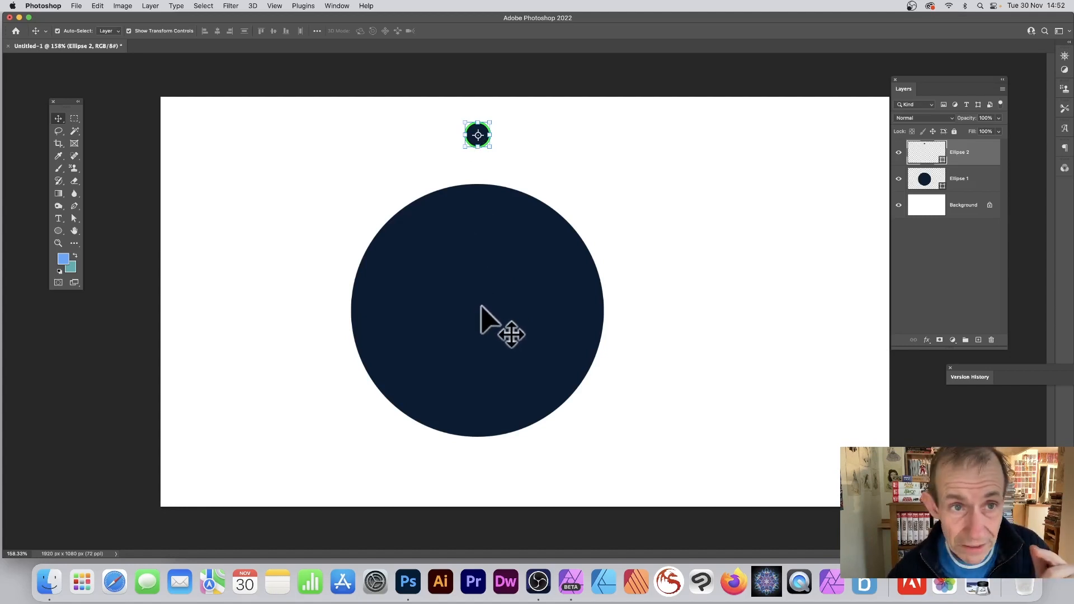
# Step: Create guides from the large circle's shape and move the upper horizontal guide to the circle's centre
pyautogui.click(434, 276)
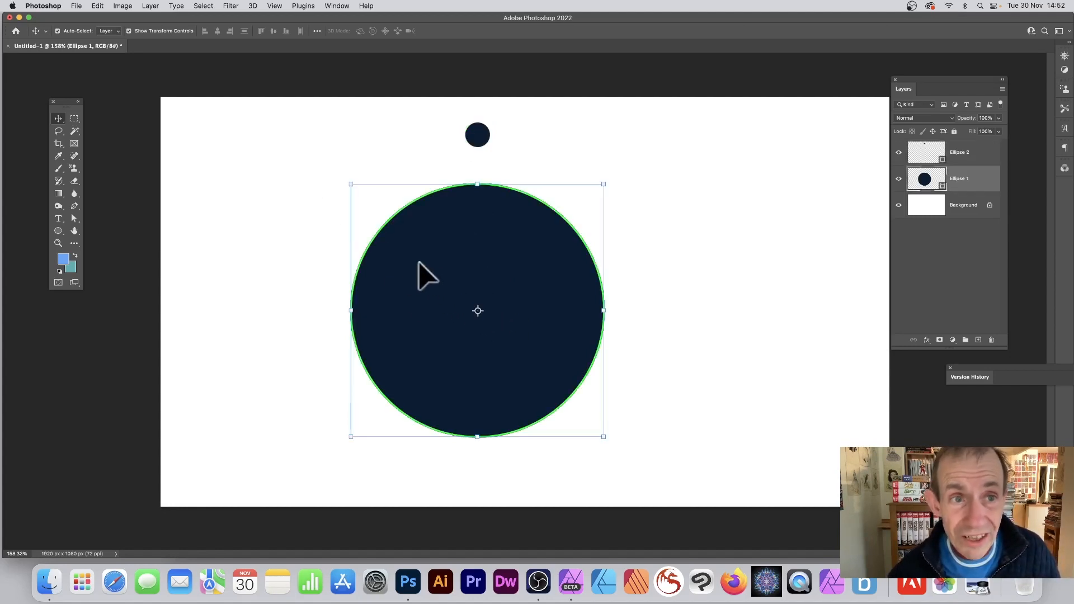
pyautogui.click(268, 5)
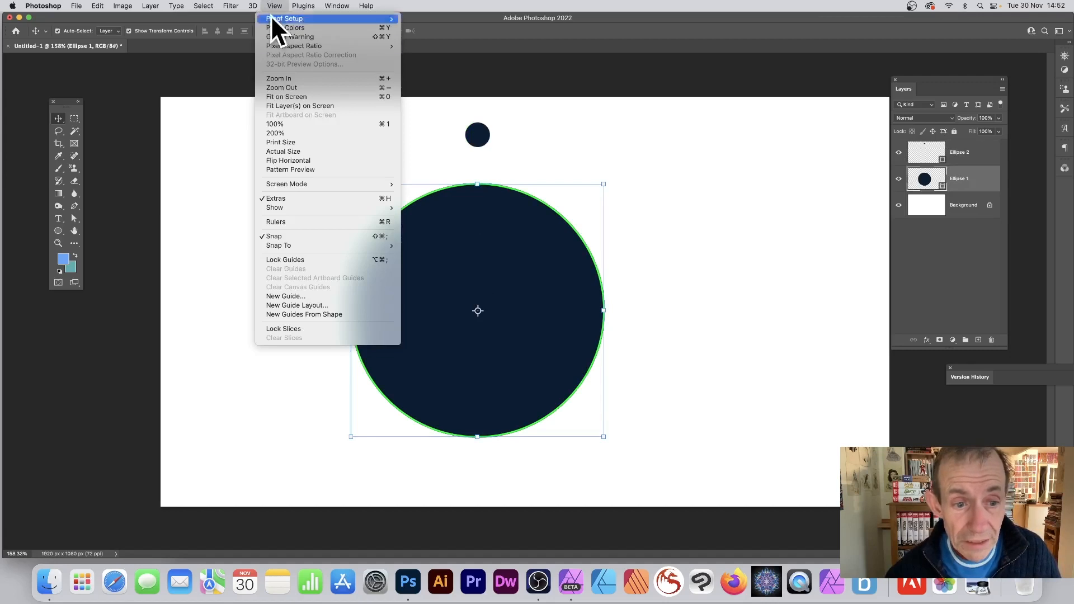
pyautogui.click(323, 315)
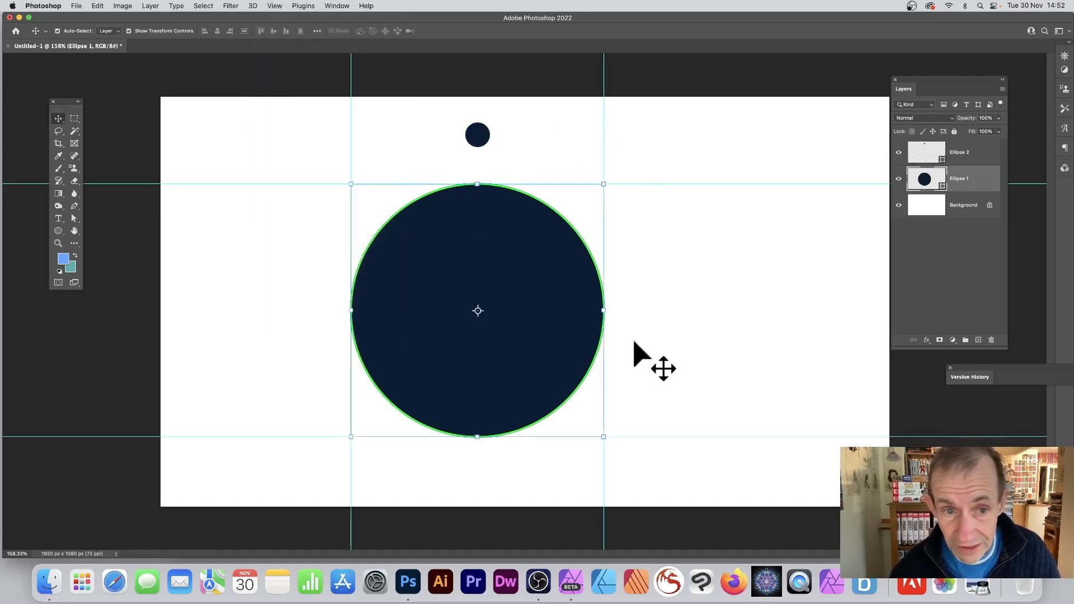
pyautogui.moveTo(313, 185); pyautogui.dragTo(317, 311)
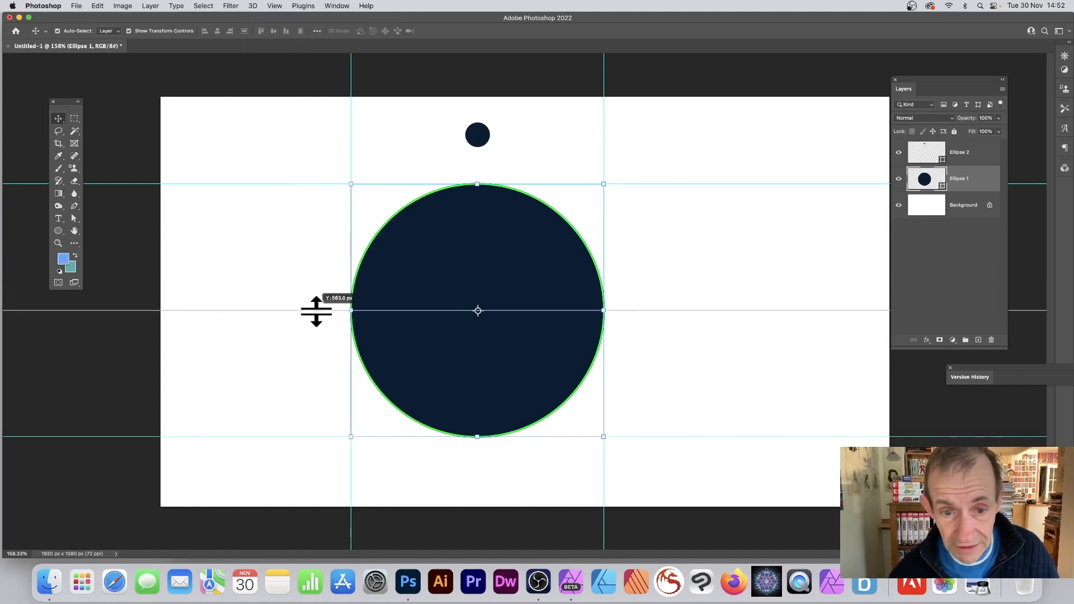
# Step: Move the guide at the large circle's right edge to its centre, and set the small circle's transform reference point at the central guide intersection
pyautogui.moveTo(604, 145); pyautogui.dragTo(479, 145)
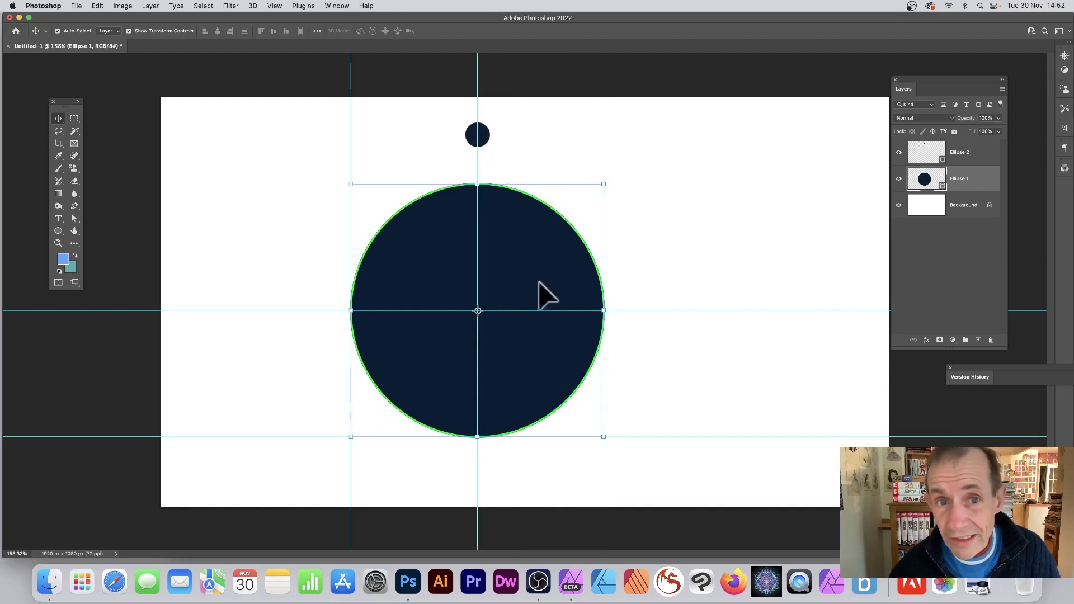
pyautogui.click(471, 136)
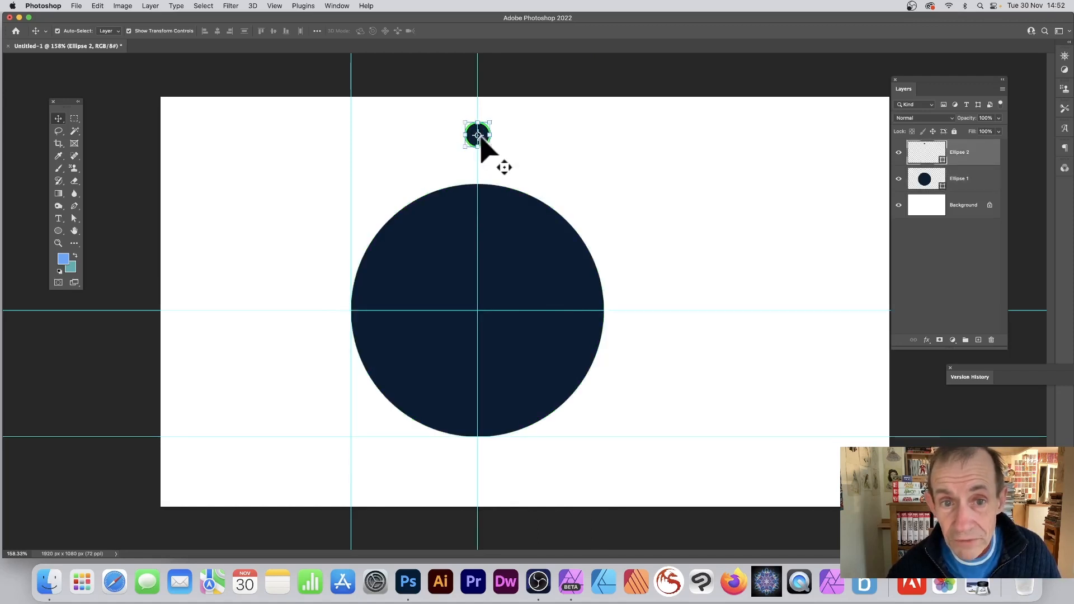
pyautogui.hotkey('ctrl', 't')
pyautogui.moveTo(478, 135); pyautogui.dragTo(478, 310)
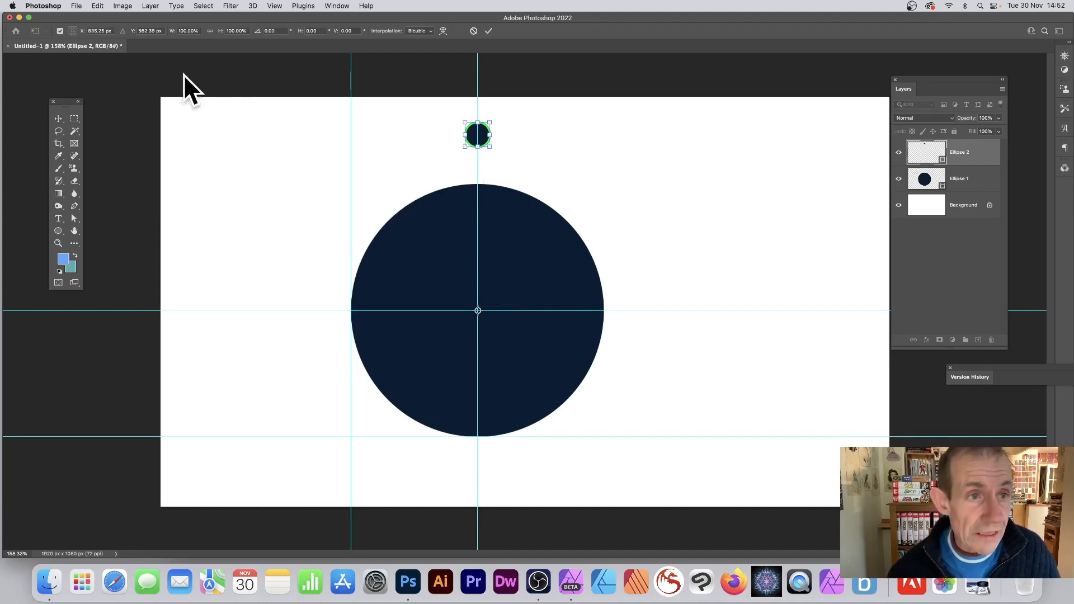
# Step: Rotate the small circle by 10° around the large circle's centre and apply the transform
pyautogui.click(279, 31)
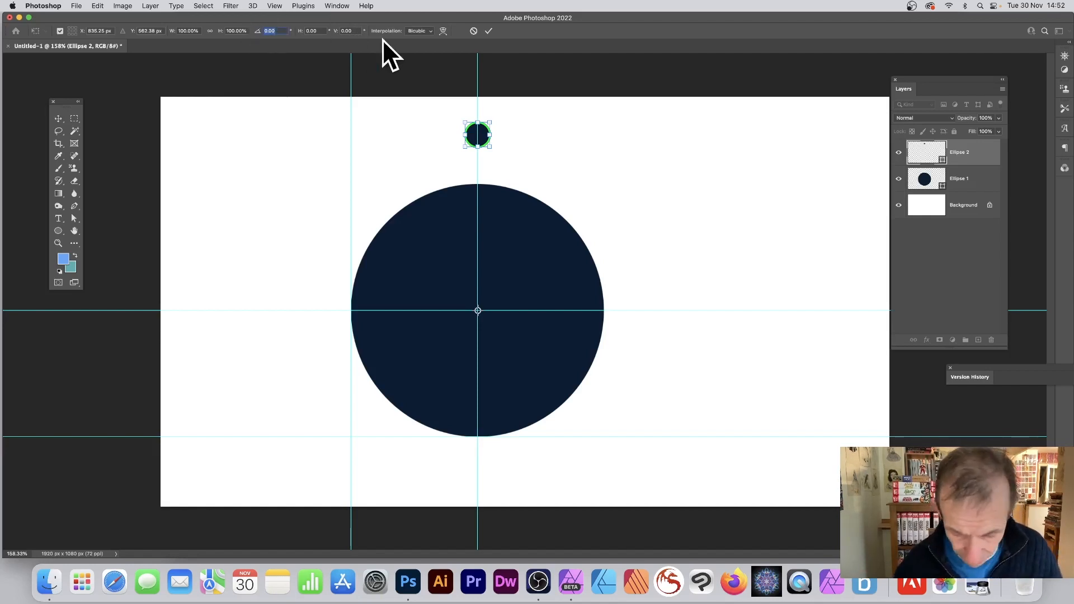
pyautogui.write('10')
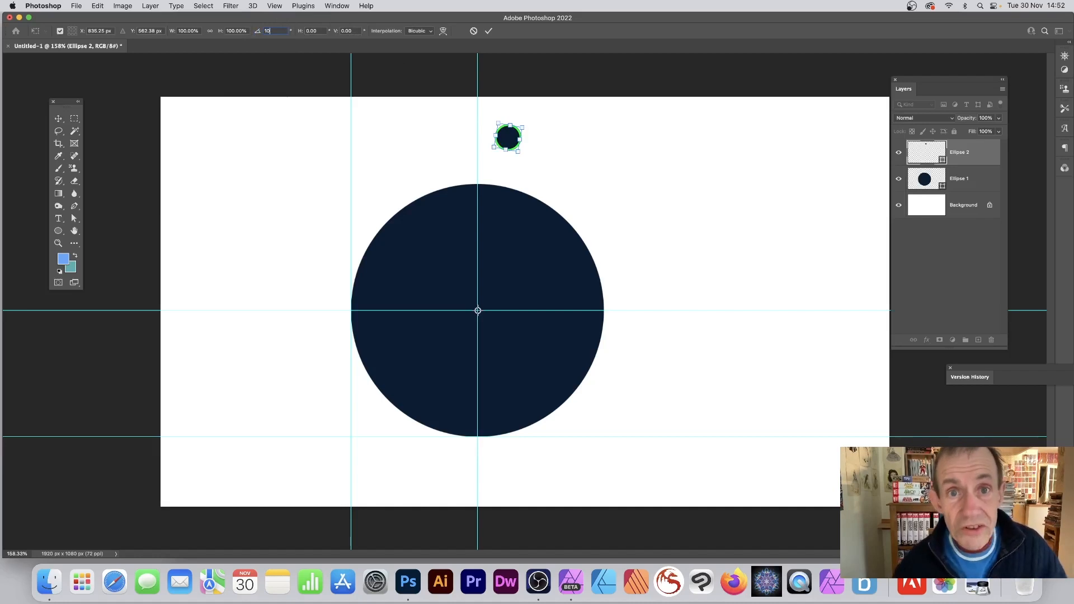
pyautogui.click(489, 31)
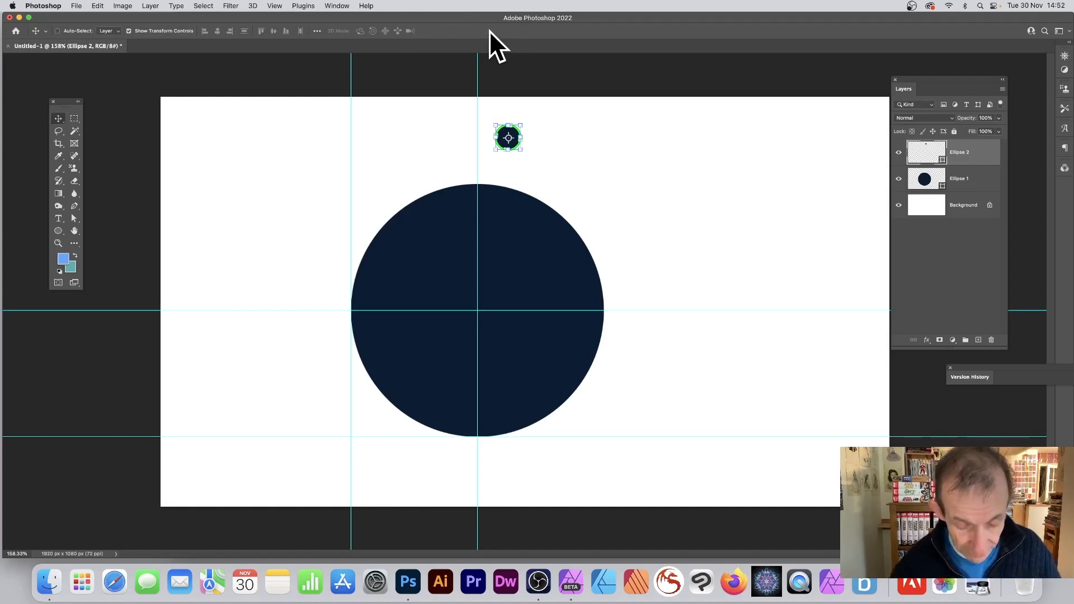
# Step: Repeat the 10° rotation with duplication until small circles form a complete ring around the large circle
pyautogui.press('super+alt+shift+t')
pyautogui.press('super+alt+shift+t')
pyautogui.press('super+alt+shift+t')
pyautogui.press('super+alt+shift+t')
pyautogui.press('super+alt+shift+t')
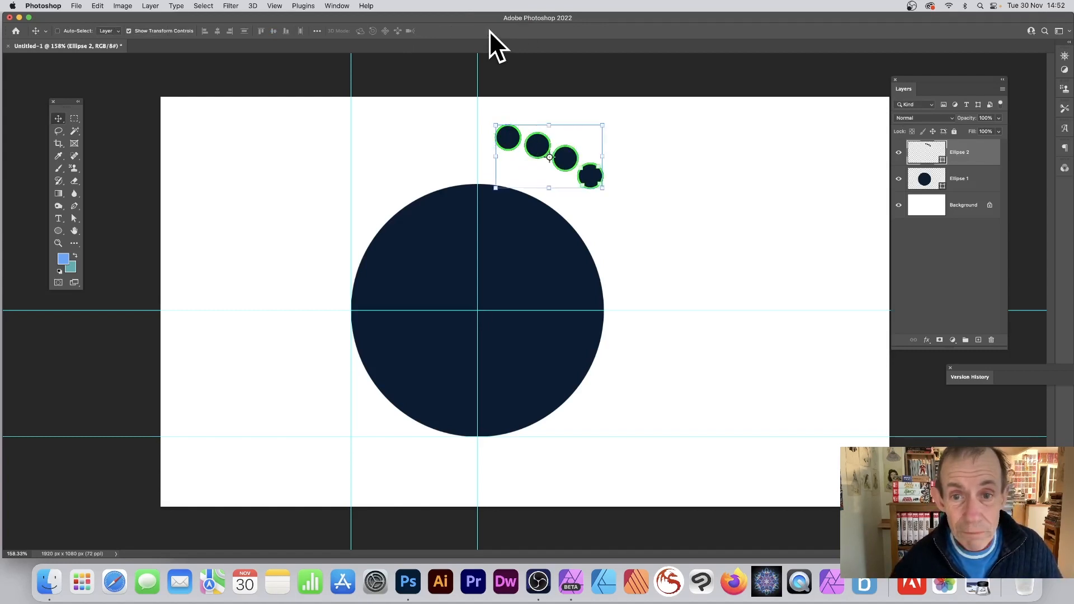
pyautogui.press('super+alt+shift+t')
pyautogui.press('super+alt+shift+t')
pyautogui.press('super+alt+shift+t')
pyautogui.press('super+alt+shift+t')
pyautogui.press('super+alt+shift+t')
pyautogui.press('super+alt+shift+t')
pyautogui.press('super+alt+shift+t')
pyautogui.press('super+alt+shift+t')
pyautogui.press('super+alt+shift+t')
pyautogui.press('super+alt+shift+t')
pyautogui.press('super+alt+shift+t')
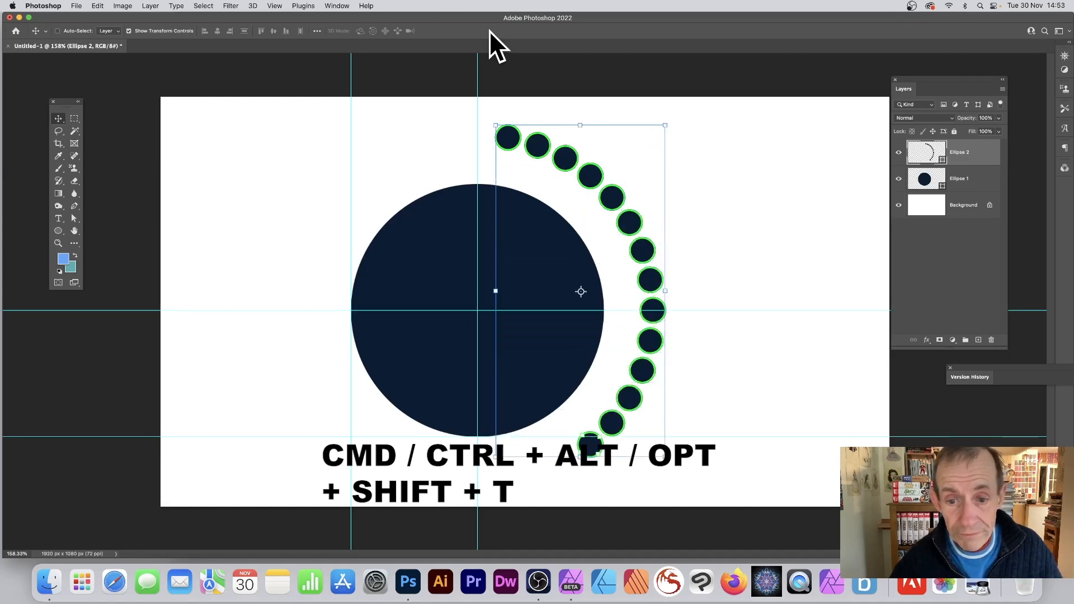
pyautogui.press('super+alt+shift+t')
pyautogui.press('super+alt+shift+t')
pyautogui.press('super+alt+shift+t')
pyautogui.press('super+alt+shift+t')
pyautogui.press('super+alt+shift+t')
pyautogui.press('super+alt+shift+t')
pyautogui.press('super+alt+shift+t')
pyautogui.press('super+alt+shift+t')
pyautogui.press('super+alt+shift+t')
pyautogui.press('super+alt+shift+t')
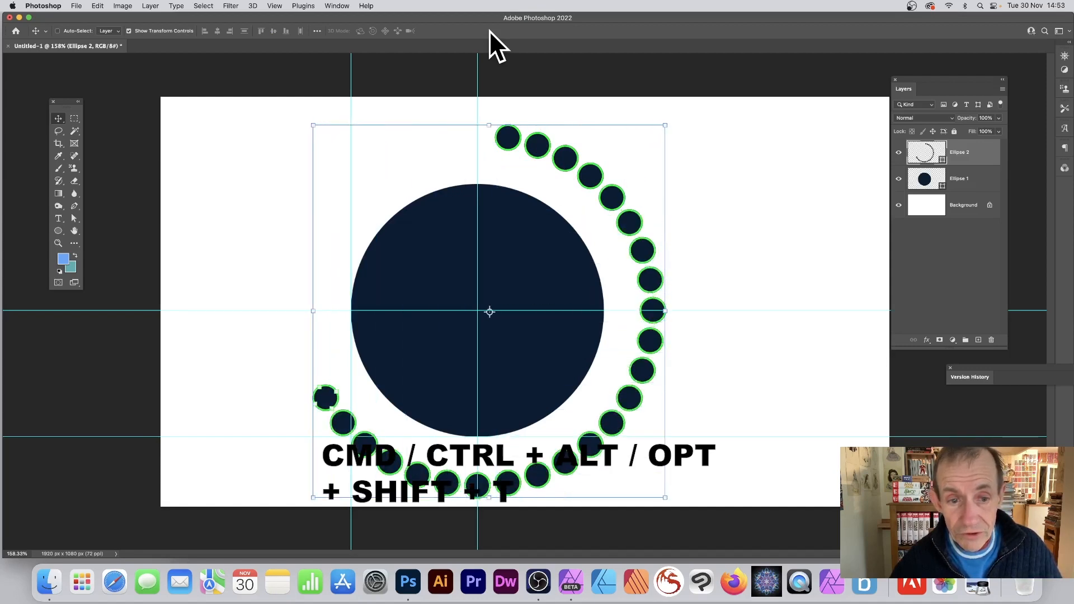
pyautogui.press('super+alt+shift+t')
pyautogui.press('super+alt+shift+t')
pyautogui.press('super+alt+shift+t')
pyautogui.press('super+alt+shift+t')
pyautogui.press('super+alt+shift+t')
pyautogui.press('super+alt+shift+t')
pyautogui.press('super+alt+shift+t')
pyautogui.press('super+alt+shift+t')
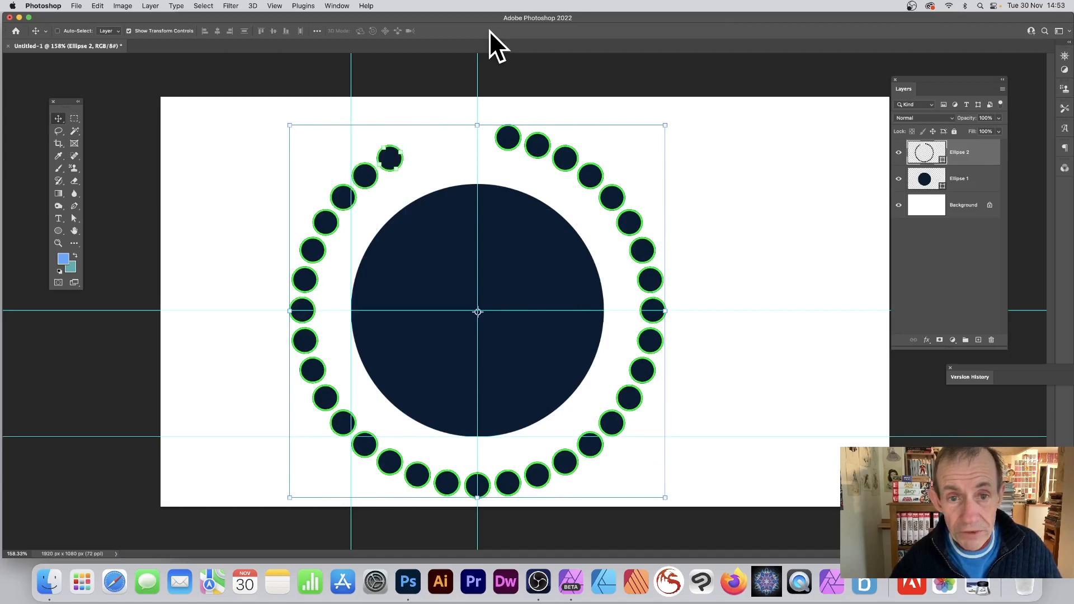
pyautogui.press('super+alt+shift+t')
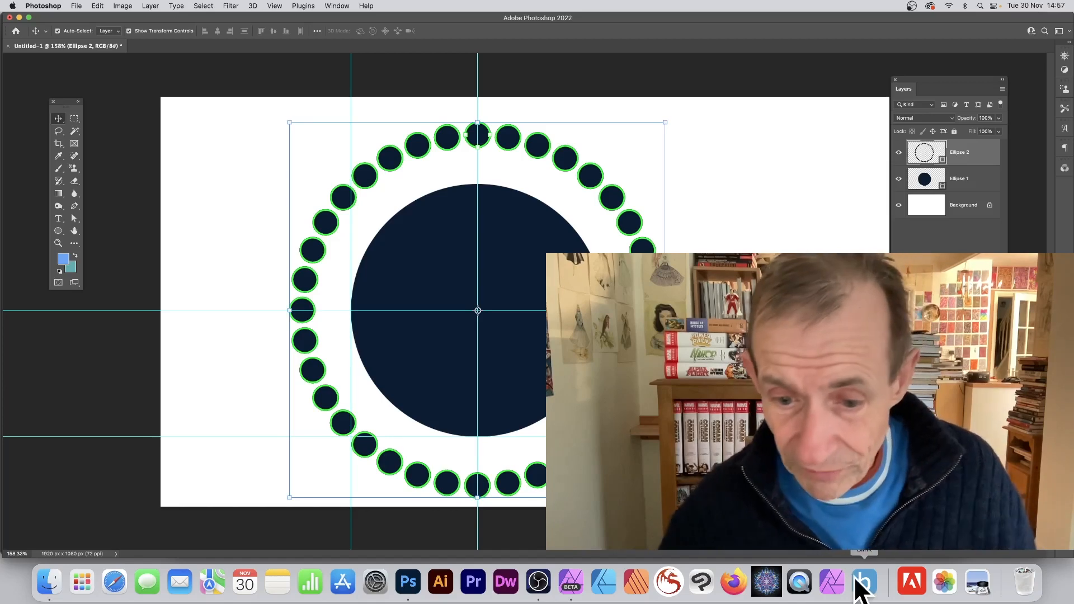
# Step: Switch to Affinity Photo to inspect one small circle of its ring as a separate object, and return to Photoshop
pyautogui.click(572, 582)
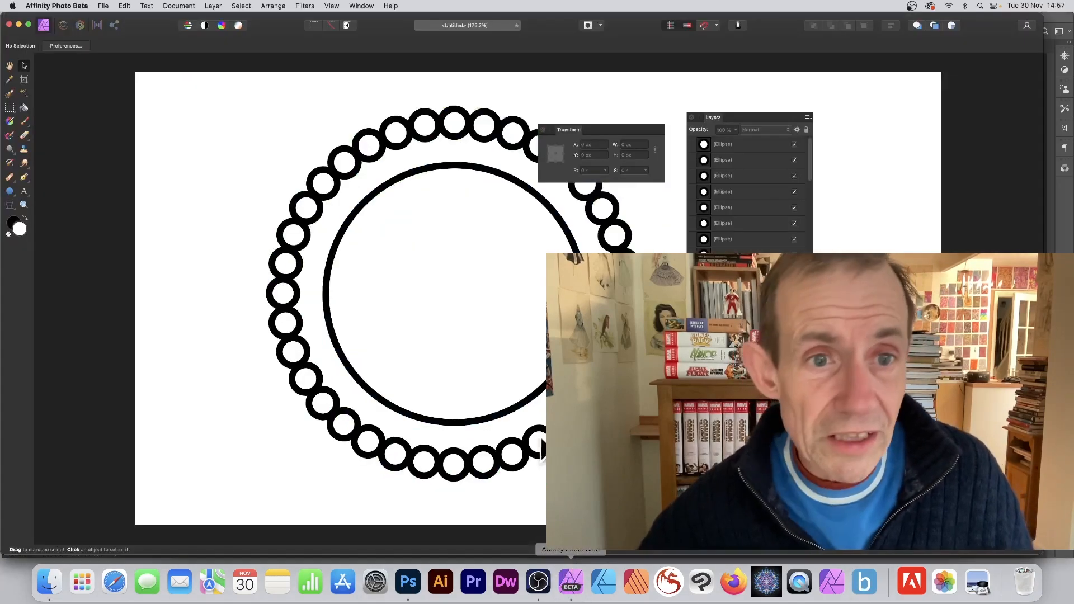
pyautogui.click(352, 169)
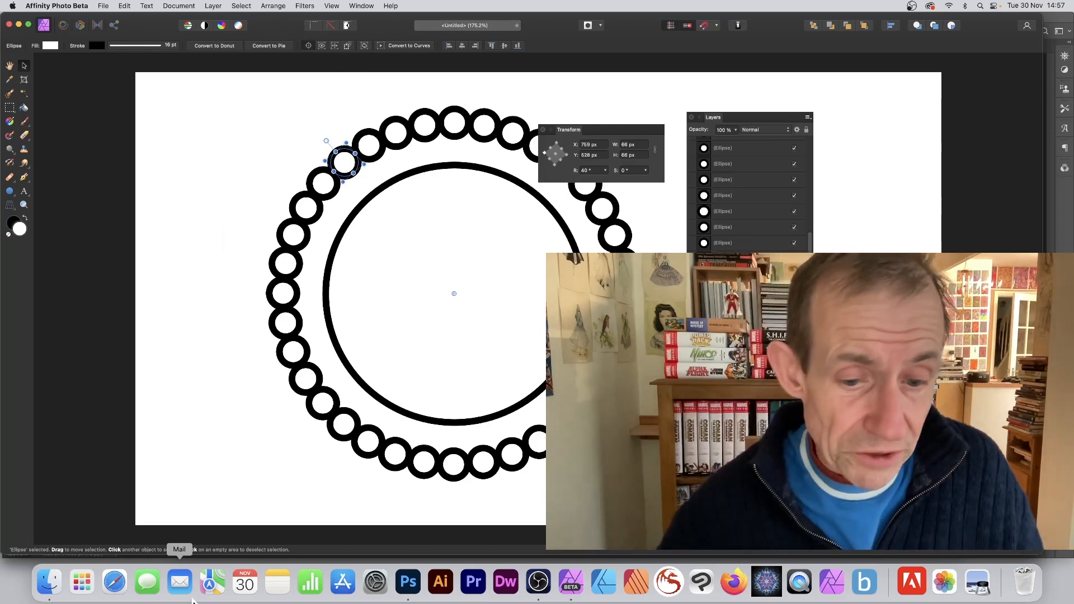
pyautogui.click(410, 581)
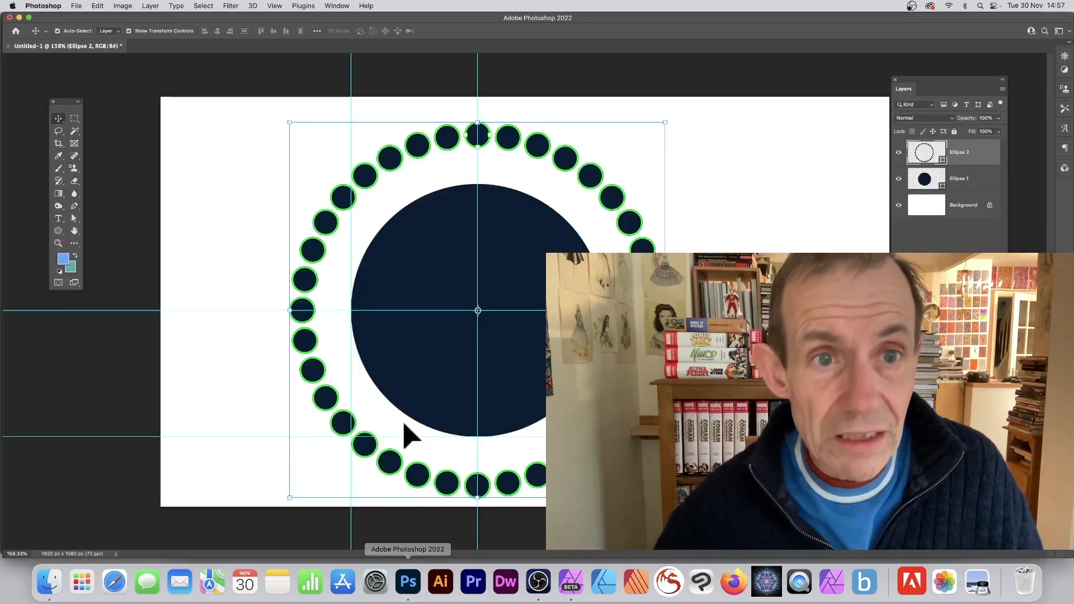